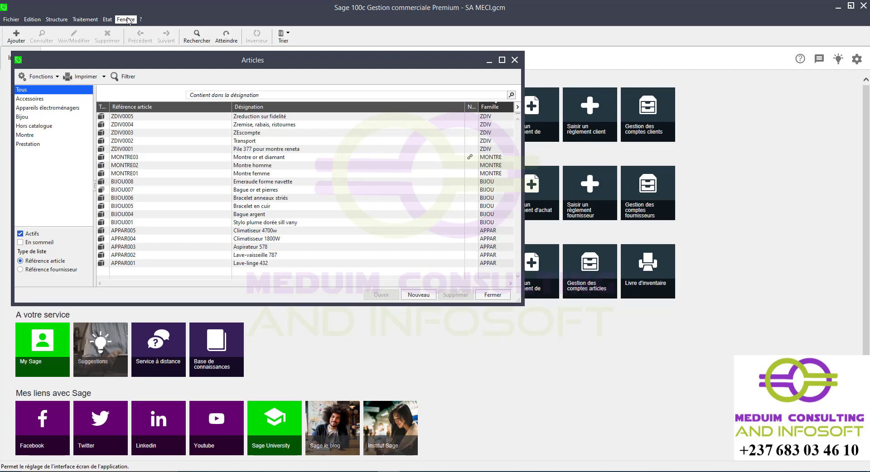
- Create a new article from the article list and assign it to the MONTRE family
click(62, 25)
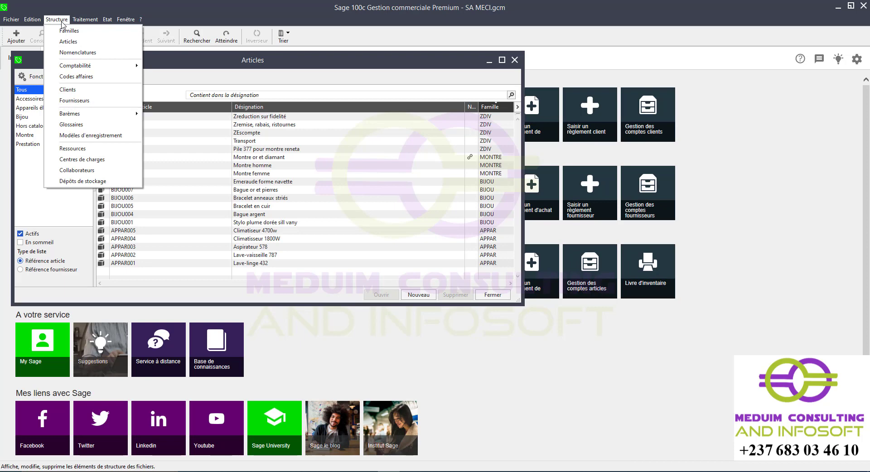
click(68, 41)
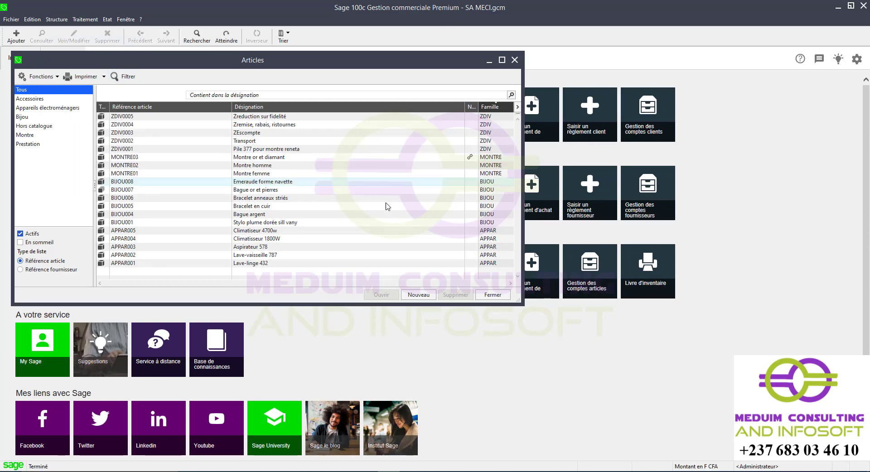
click(418, 294)
click(230, 180)
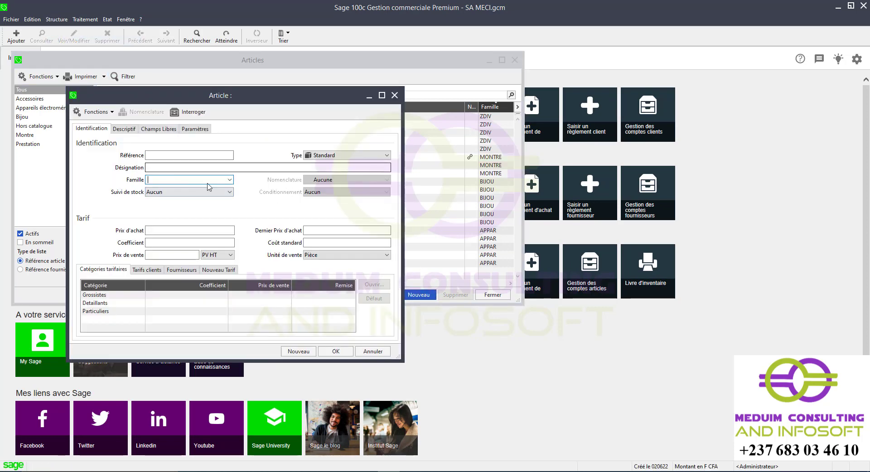
click(230, 180)
click(217, 192)
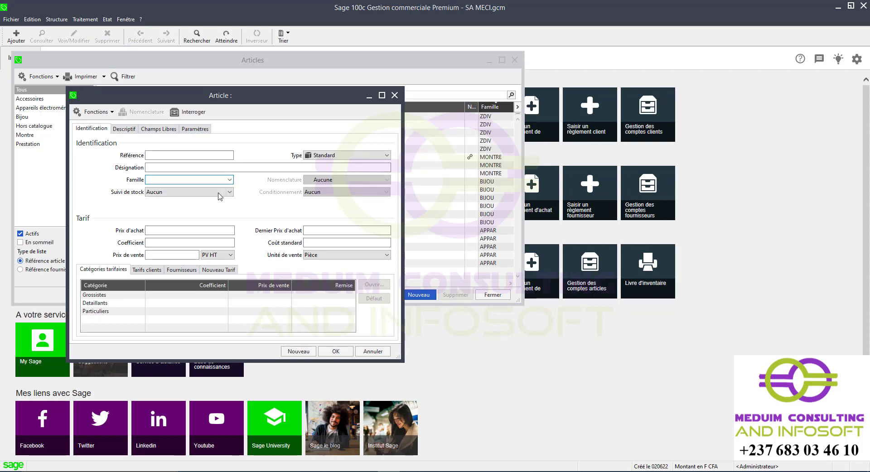
- Enter the designation "Ensemble montre et stylo pour deux" and save the new article record
click(148, 167)
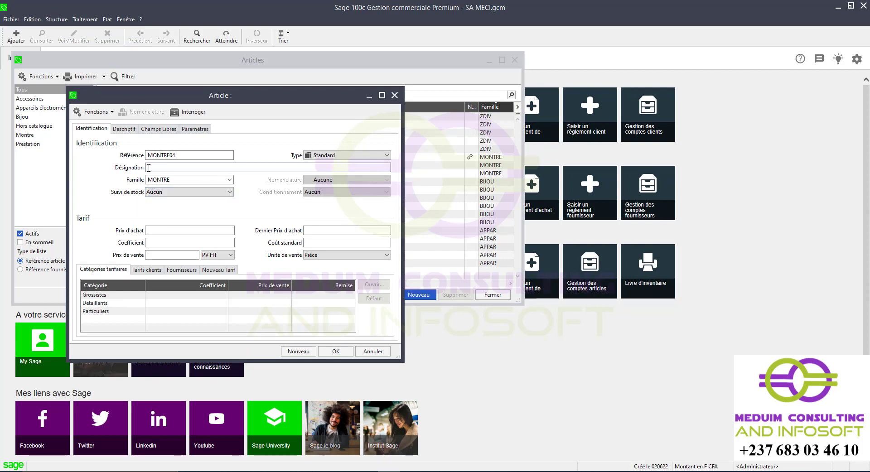
text(E)
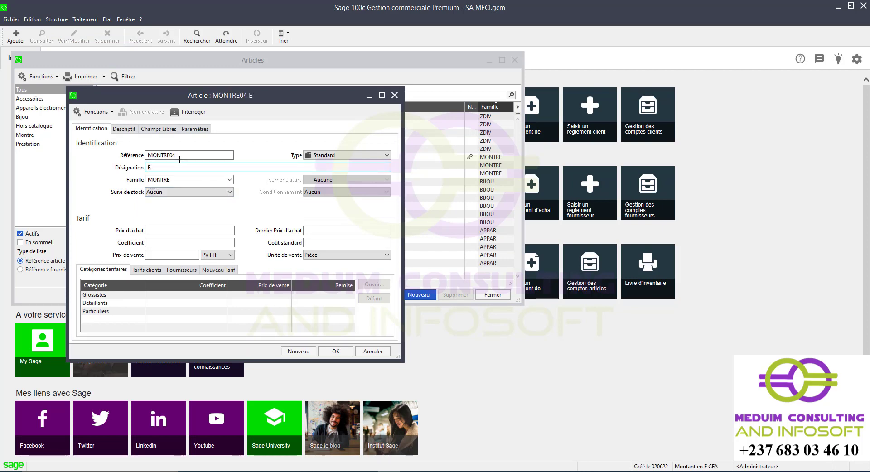
text(nsem)
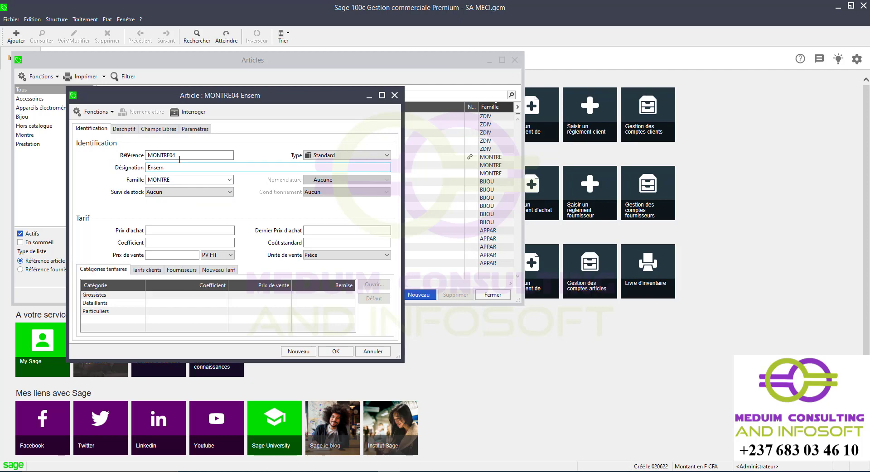
text(ble mon)
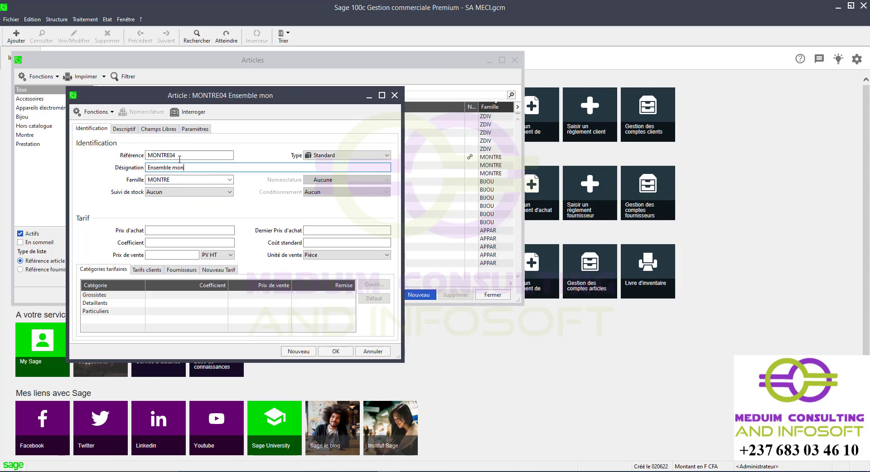
text(tre et st)
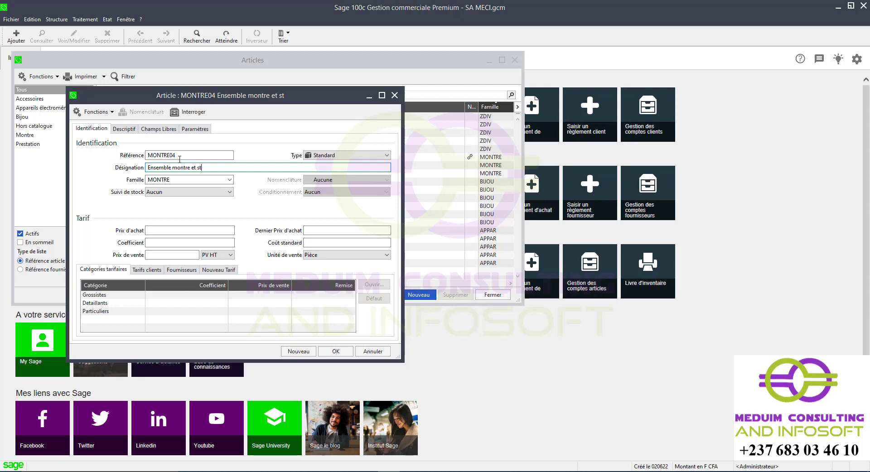
text(yl)
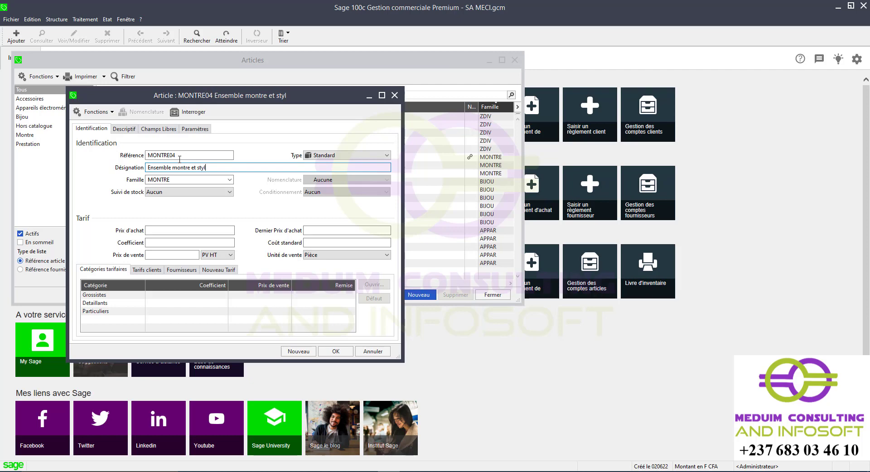
text(o pourn )
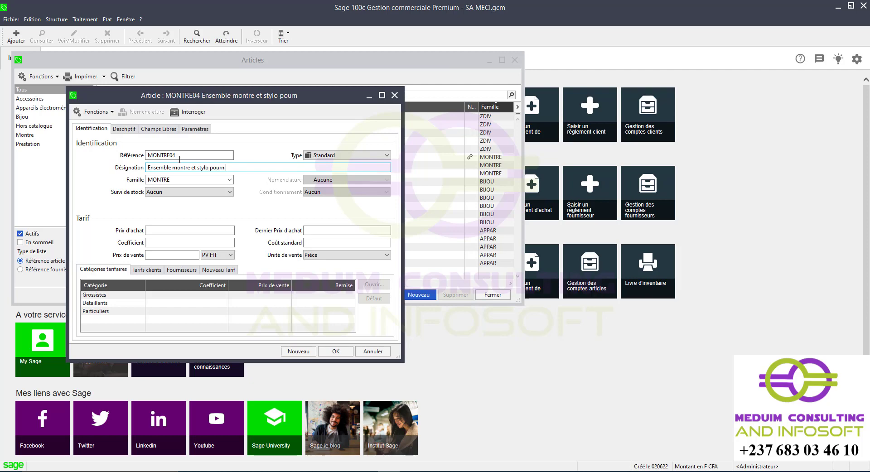
text(deux)
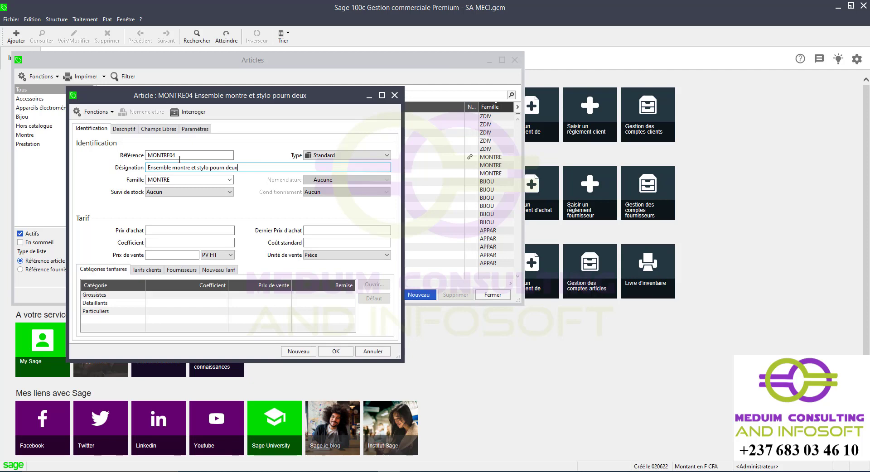
click(226, 167)
key(BackSpace)
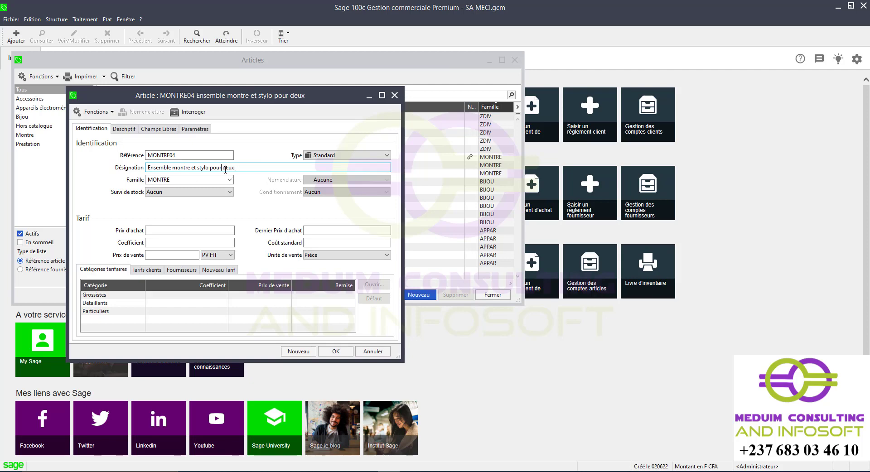
key(Return)
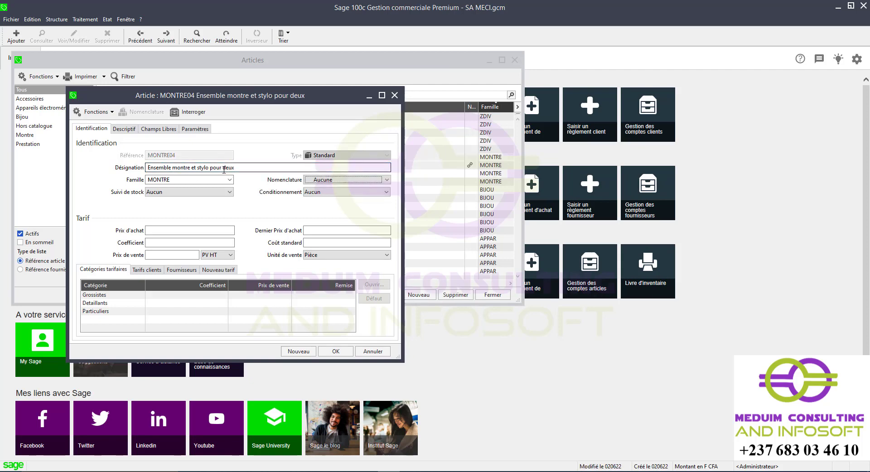
- Set the article's nomenclature type to Commerciale/composé
key(Tab)
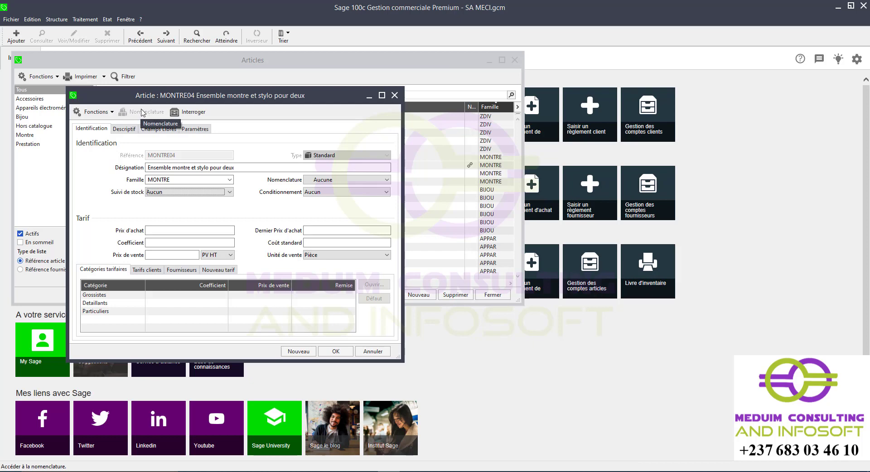
click(343, 182)
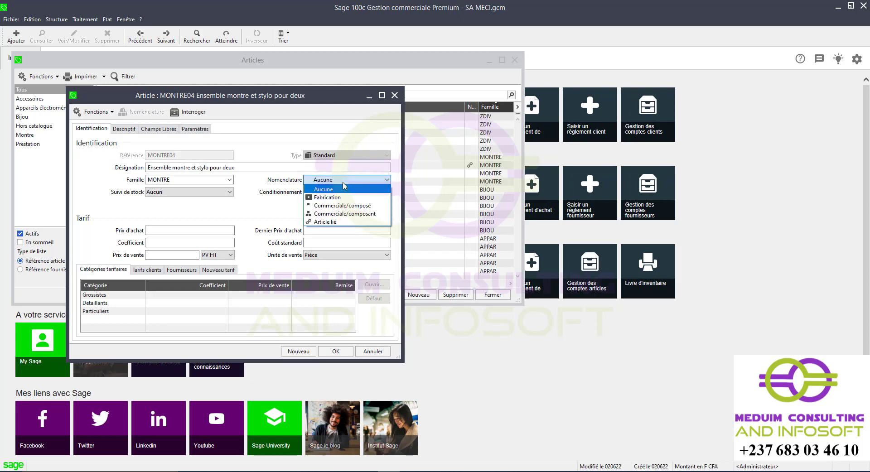
click(339, 206)
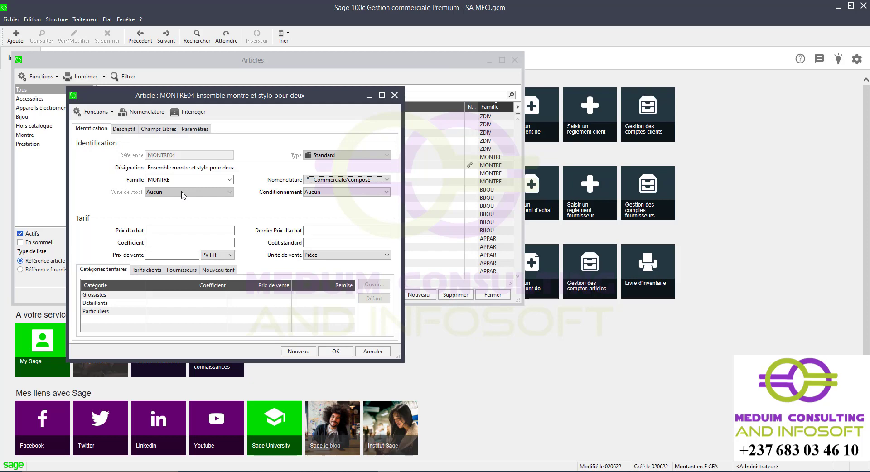
click(166, 252)
click(383, 180)
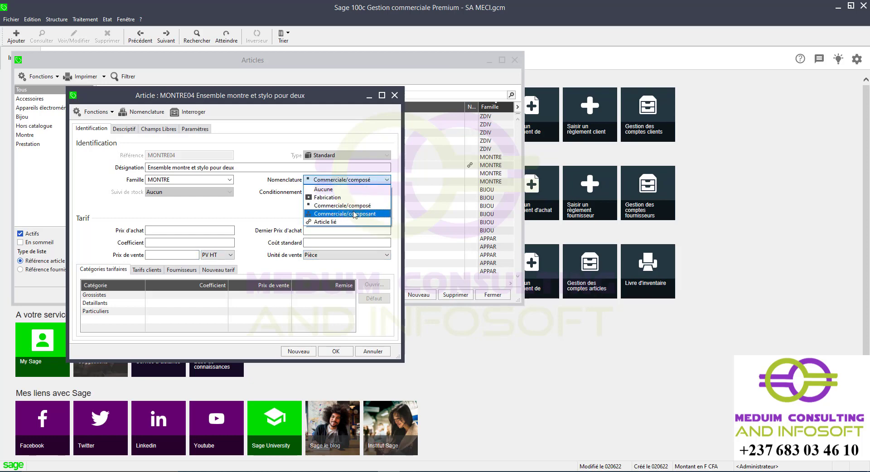
key(Up)
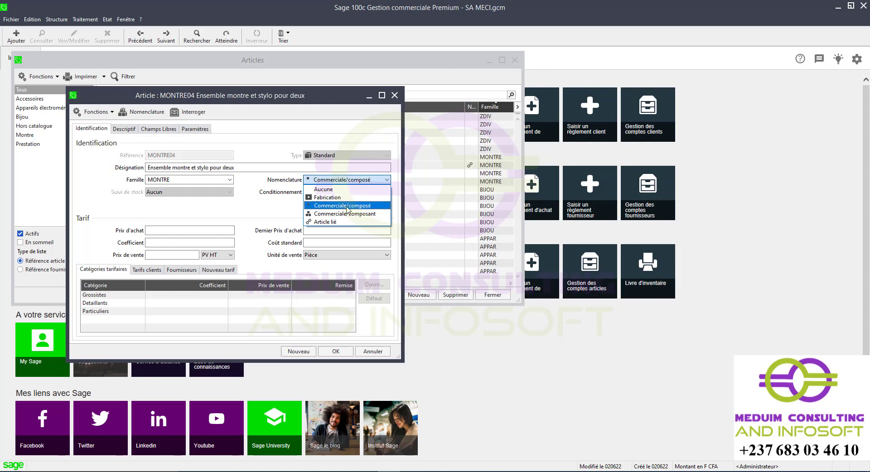
click(347, 206)
- Set the article's selling price to 900000 with the PV HT basis
click(161, 255)
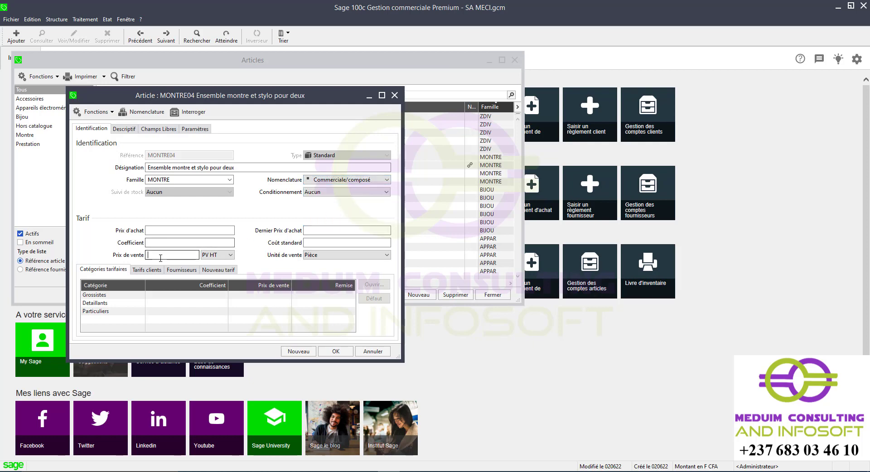
text(900000)
key(Tab)
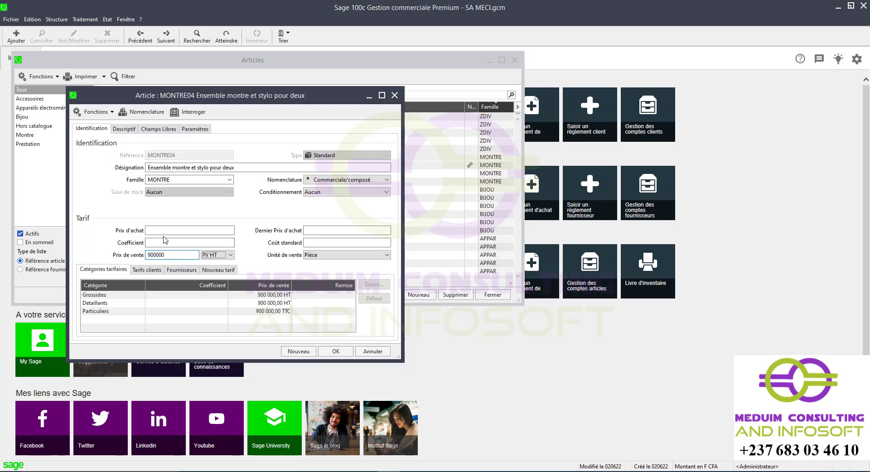
- Change the Particuliers price category's selling price from tax-inclusive to HT and validate it
click(296, 311)
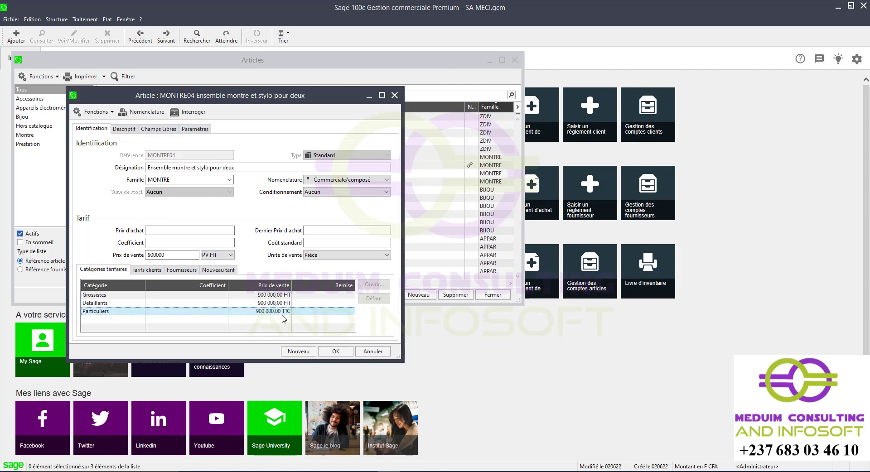
double_click(278, 312)
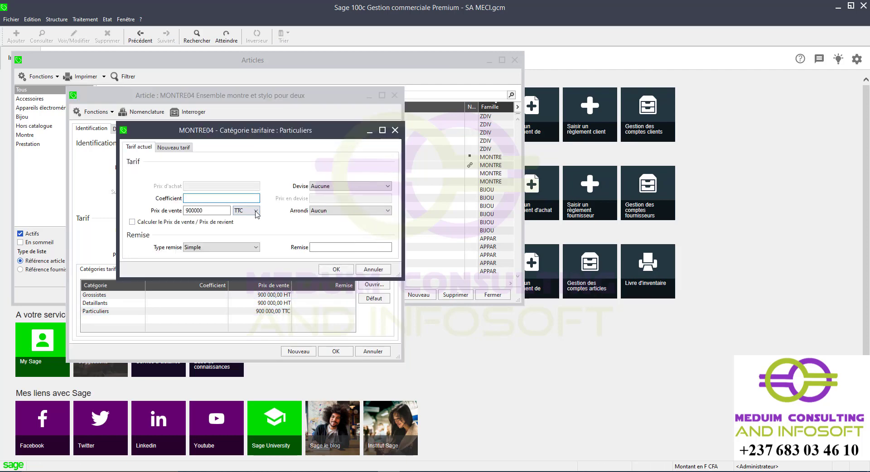
click(256, 210)
click(243, 218)
click(337, 273)
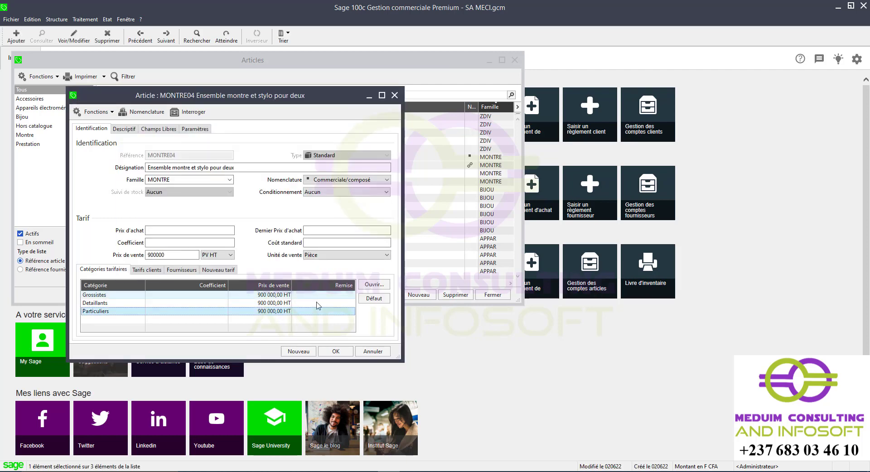
- In the article's logistics parameters, set both the gross weight and the net weight to 90 grams
click(196, 130)
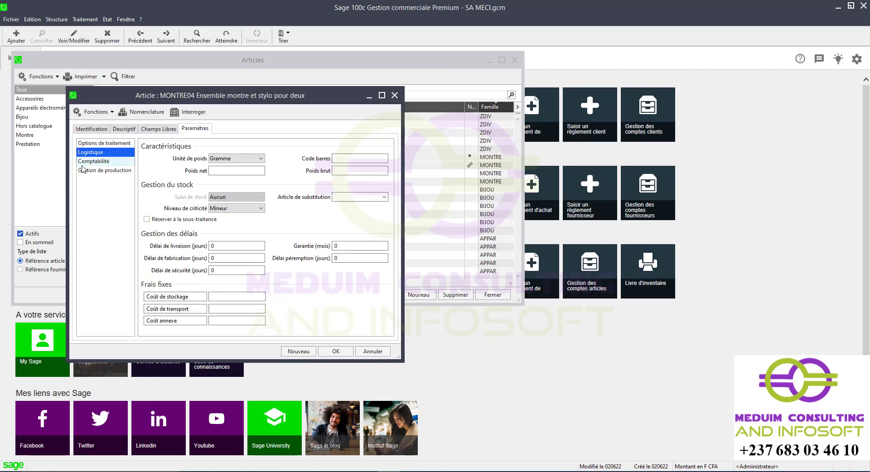
click(337, 171)
text(90)
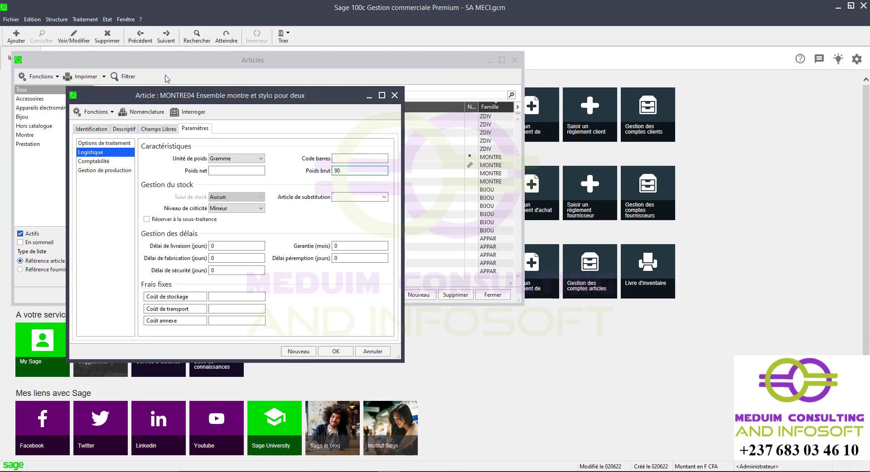
click(226, 170)
text(90)
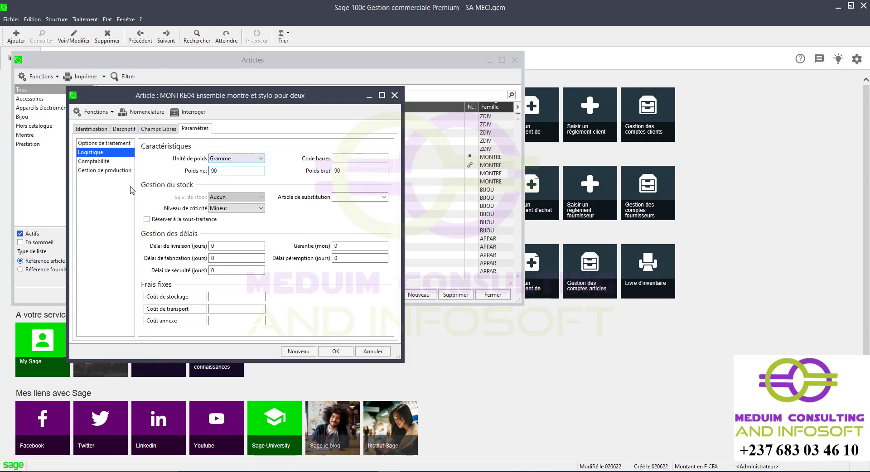
- Open the article's nomenclature sheet and start a new component with reference BIJOU001 (Stylo plume dorée sill vany)
click(143, 116)
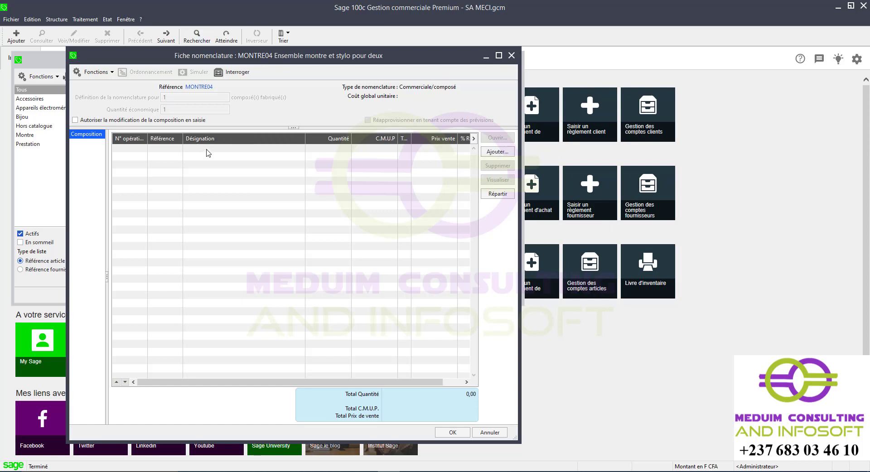
click(498, 151)
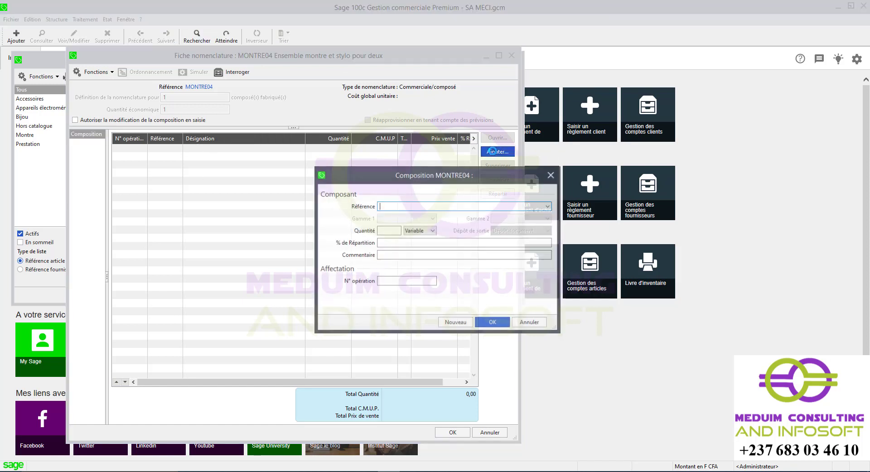
click(549, 206)
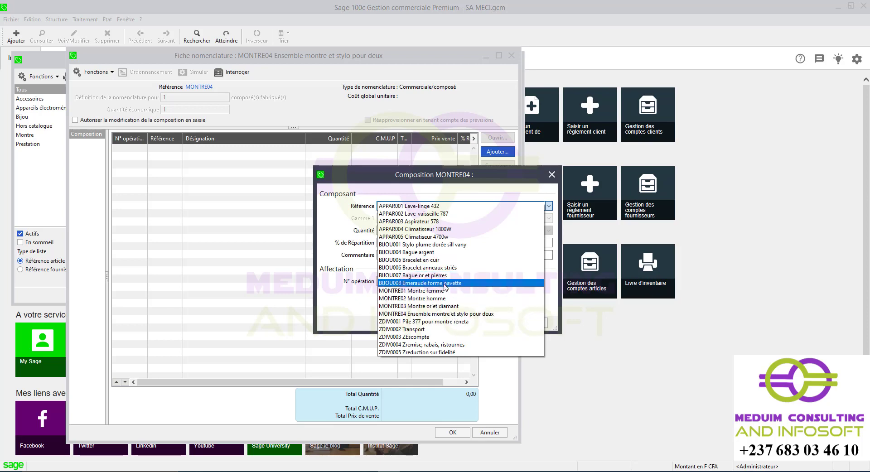
click(438, 245)
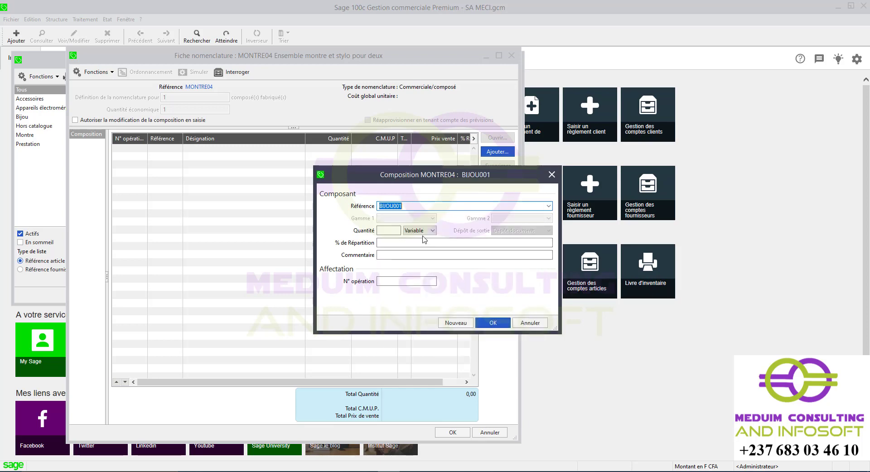
- Set the BIJOU001 component's quantity to 2, keeping the quantity type Variable
click(397, 232)
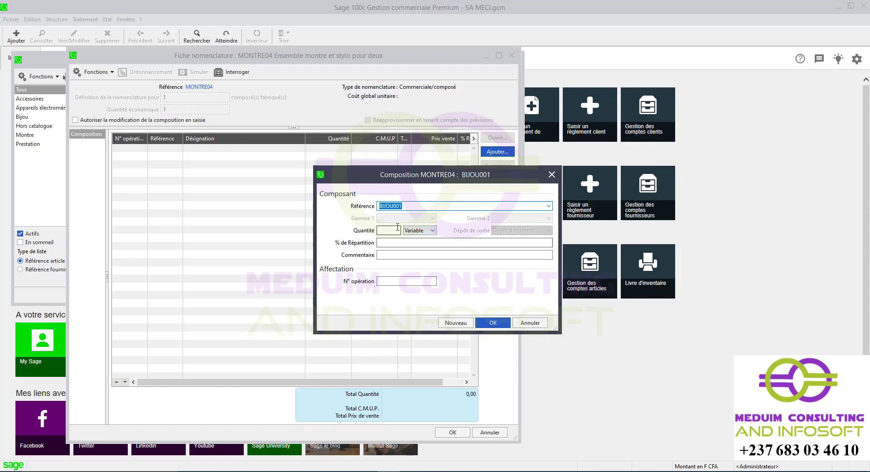
click(432, 231)
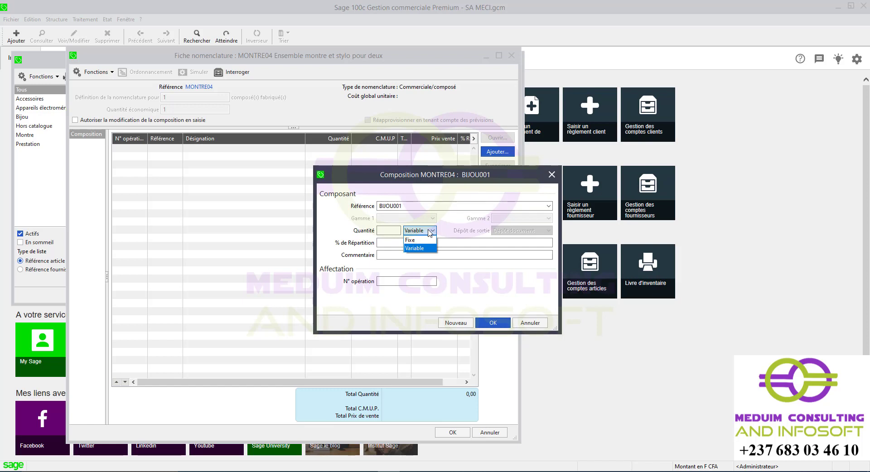
click(414, 248)
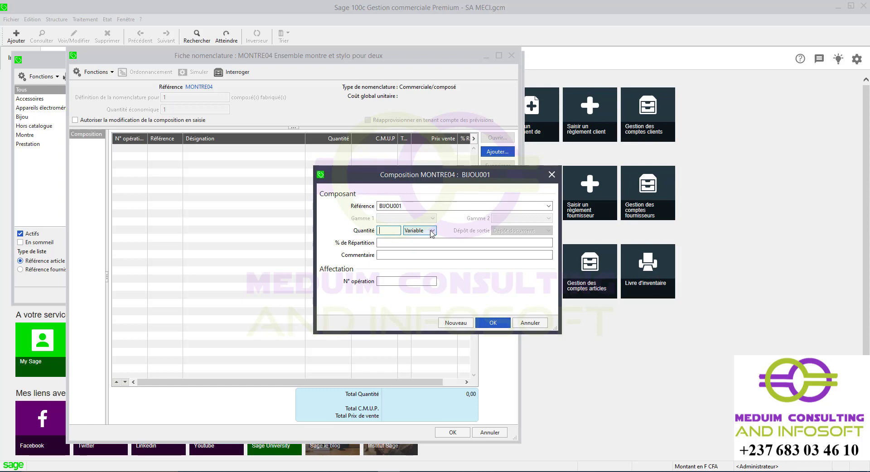
click(431, 231)
click(431, 232)
key(shift+Tab)
text(2)
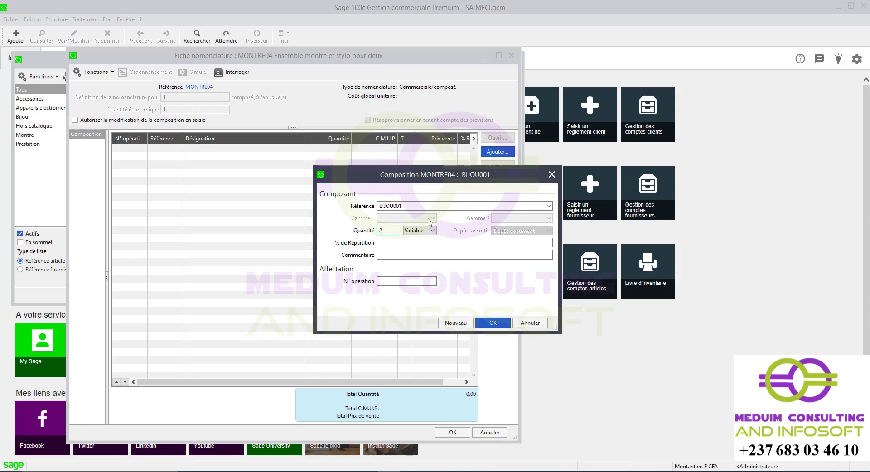
- Validate the BIJOU001 component and add MONTRE01 (Montre femme) to the composition with a quantity of 1
click(455, 323)
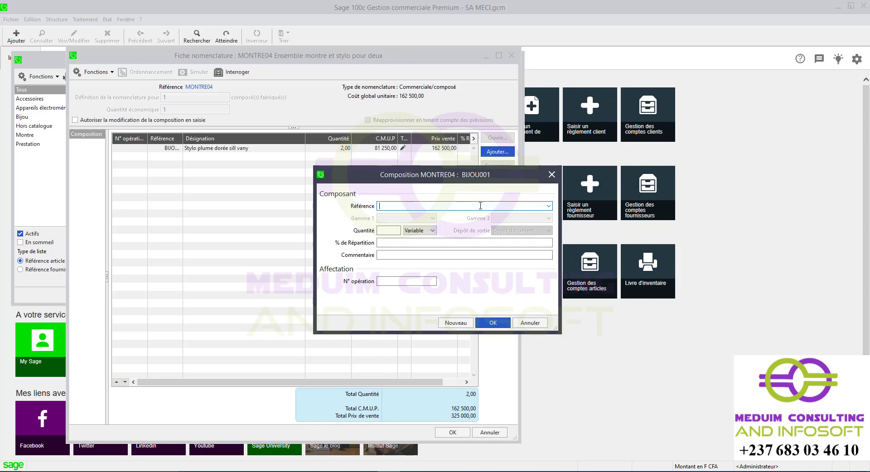
click(549, 207)
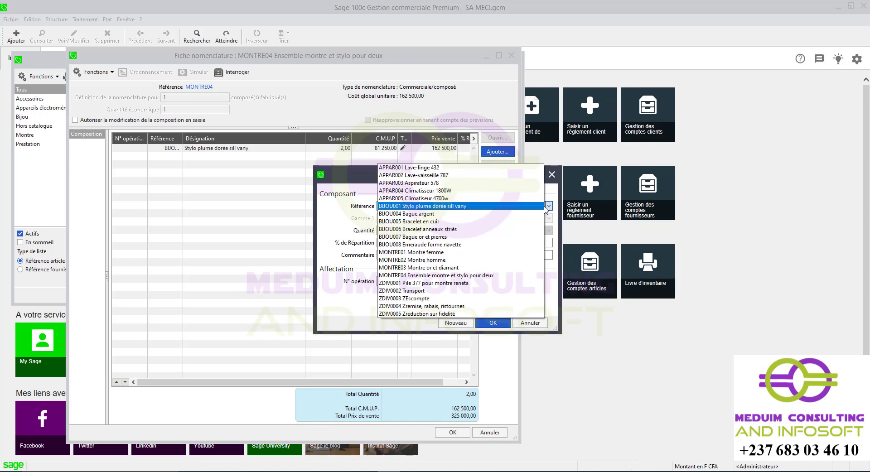
click(430, 252)
key(Tab)
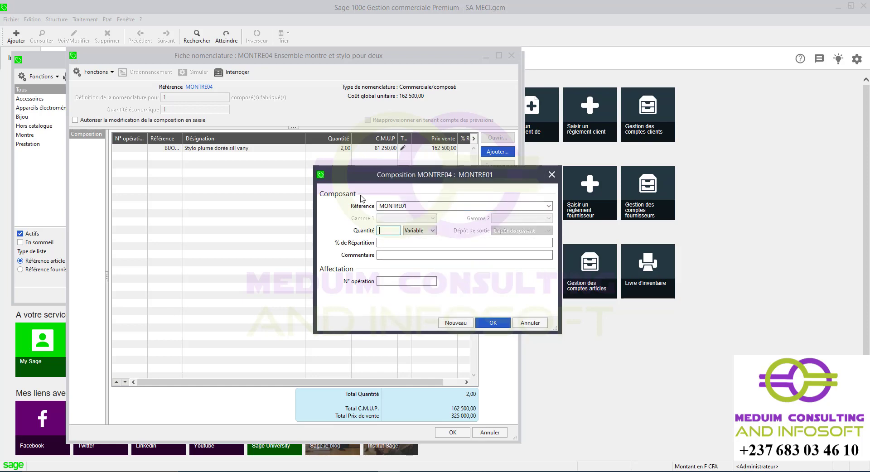
text(1)
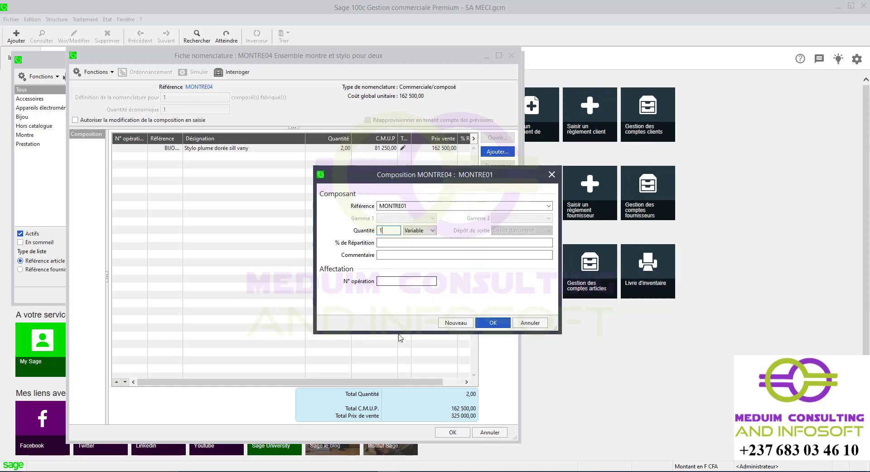
click(453, 323)
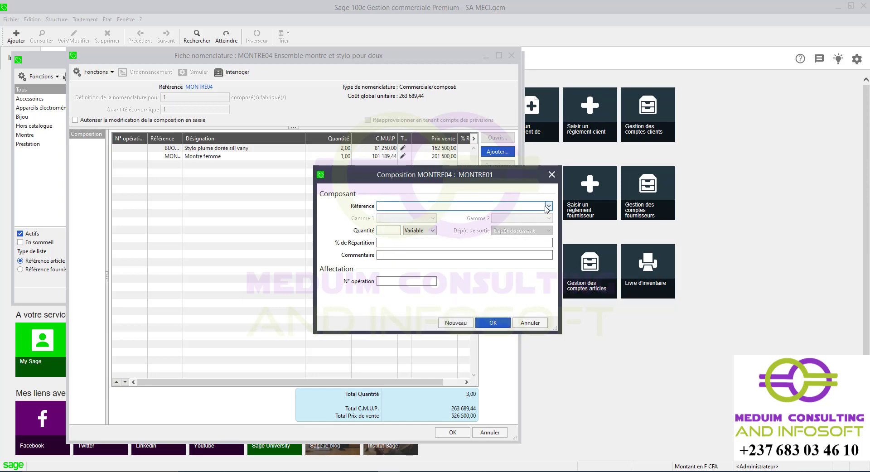
- Add MONTRE02 (Montre homme) as the last component with a quantity of 1 and validate the composition entry
click(548, 206)
click(495, 214)
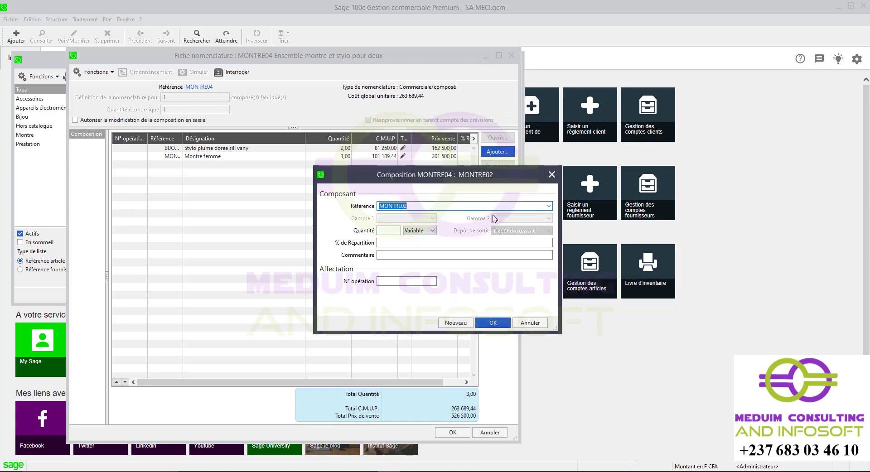
click(390, 231)
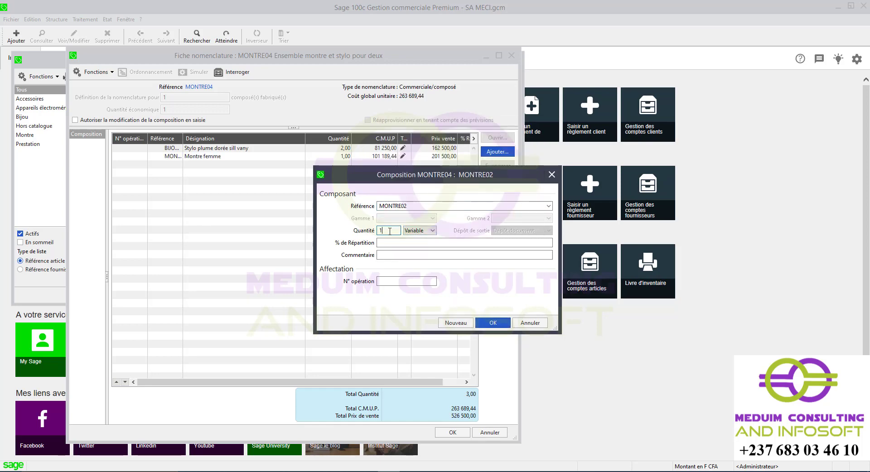
click(494, 324)
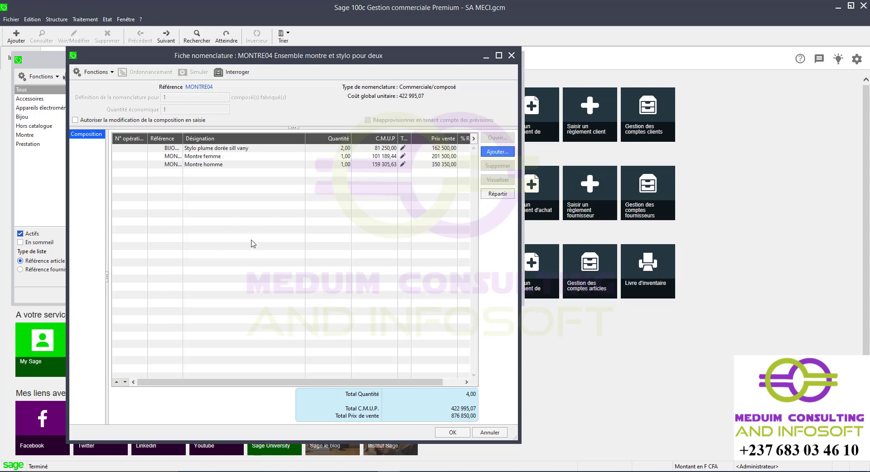
- Validate the MONTRE04 nomenclature, save the article from its identification page and close the article list
click(452, 432)
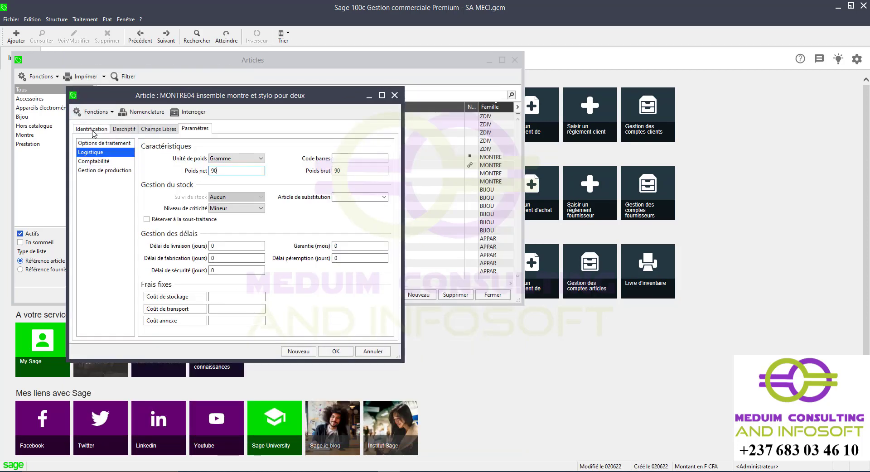
click(91, 129)
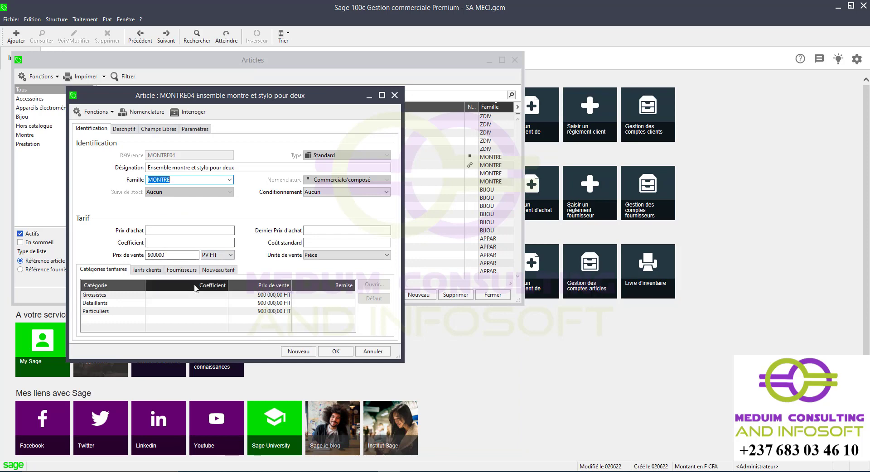
click(336, 352)
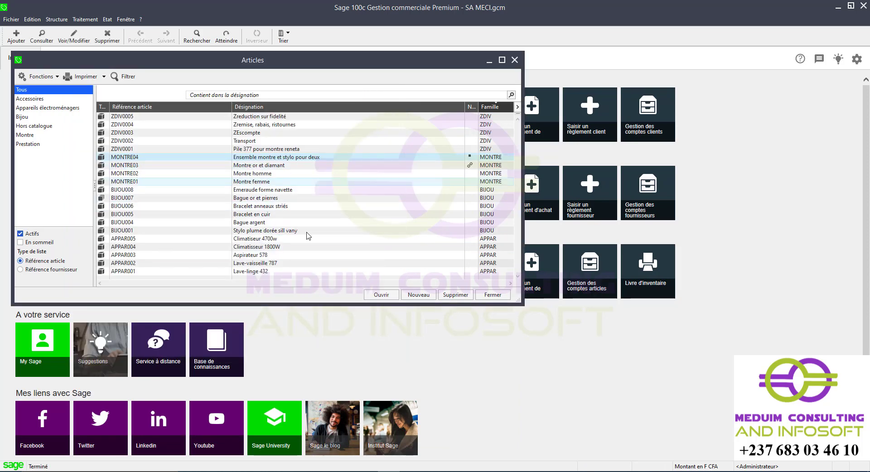
click(489, 296)
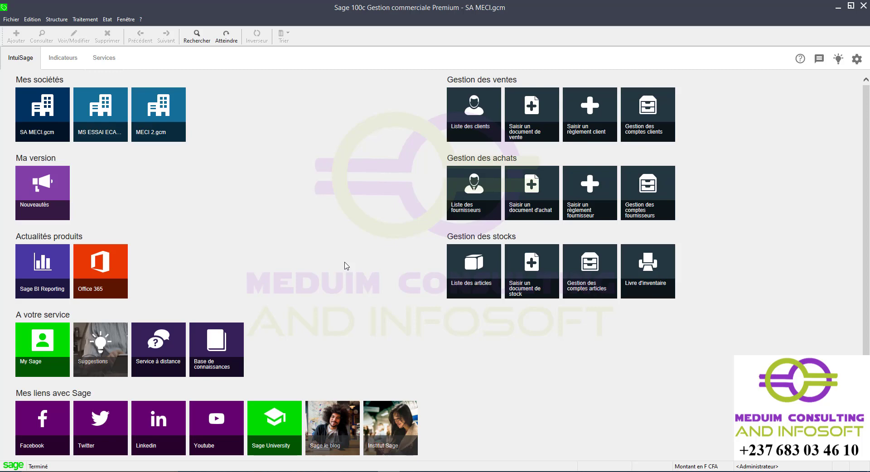
- Open the sales documents list and the invoice dated 251122 whose reference is En cours
click(85, 19)
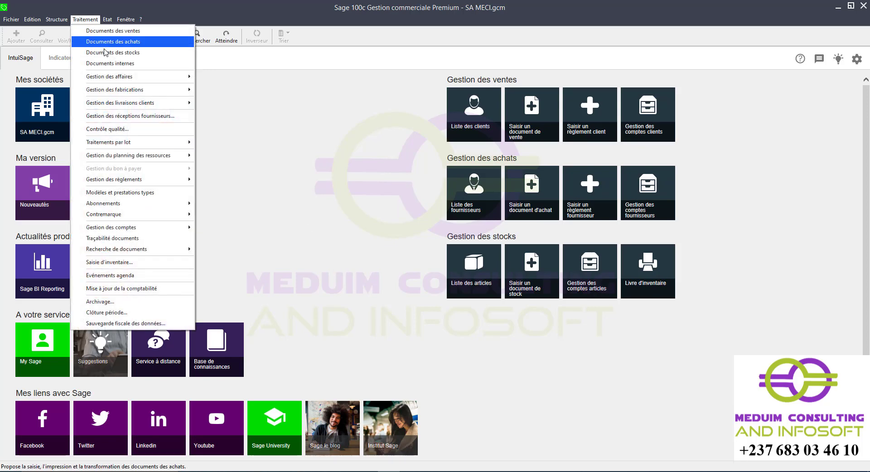
click(111, 30)
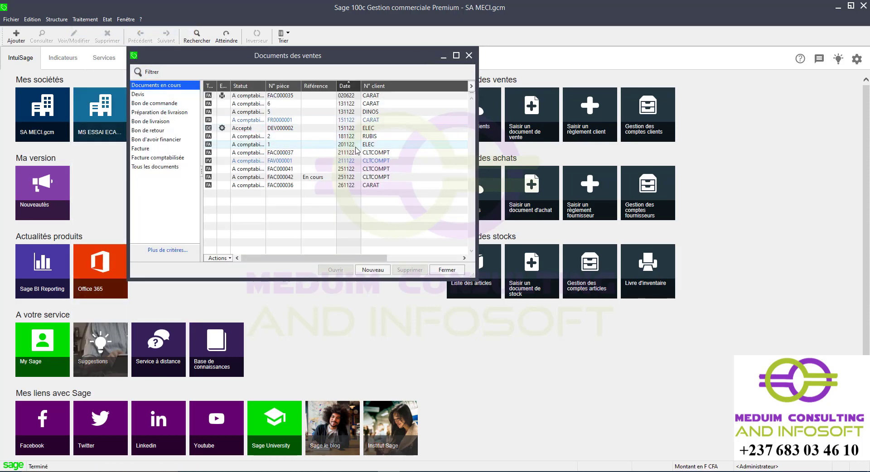
click(310, 181)
click(351, 177)
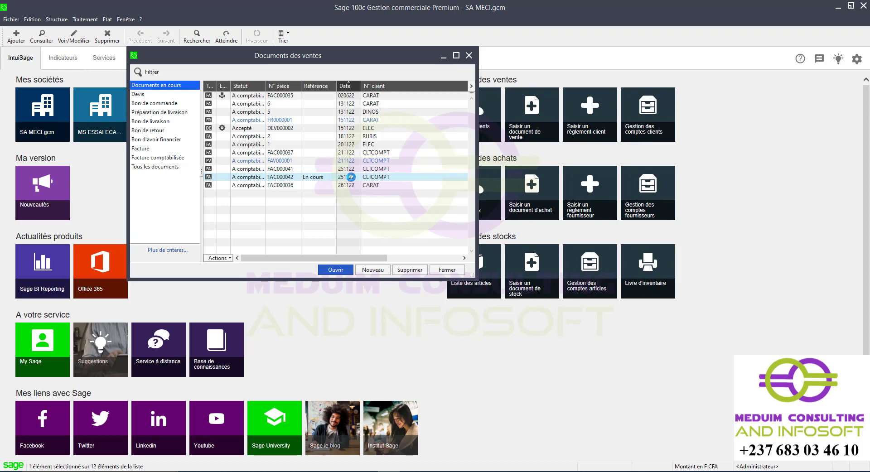
double_click(351, 177)
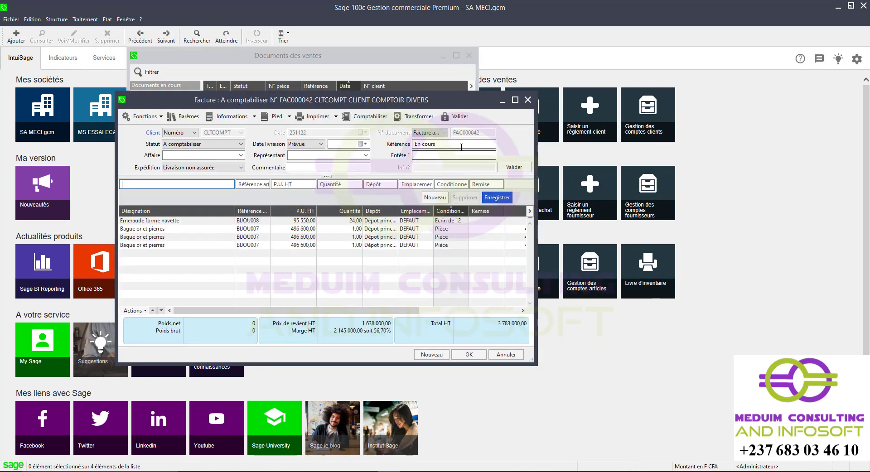
click(461, 145)
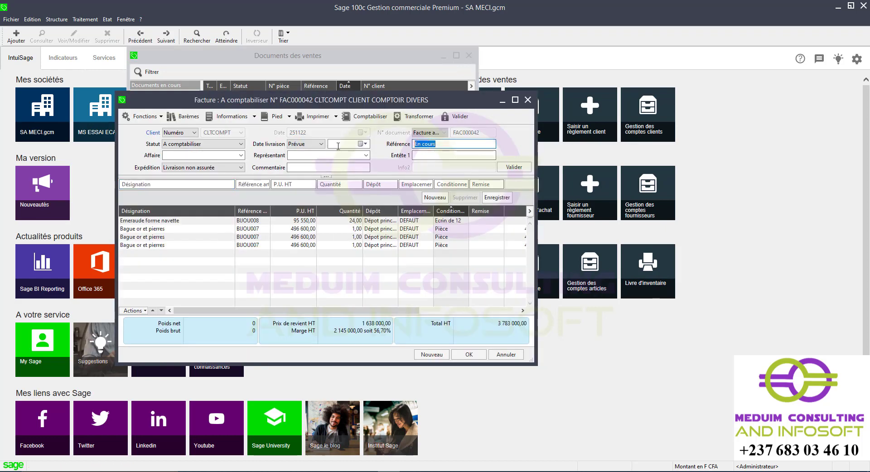
click(448, 145)
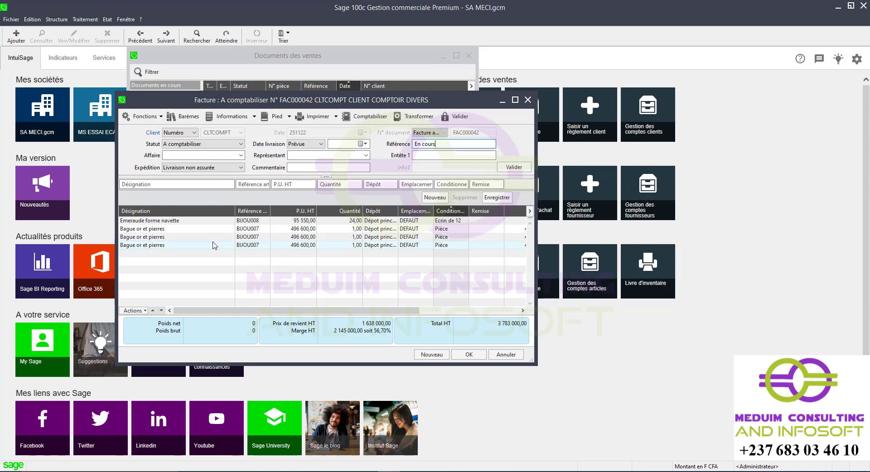
- Add an invoice line for Ensemble montre et stylo pour deux (MONTRE04) with quantity 2, accepting the customer's financial risk alert
click(169, 185)
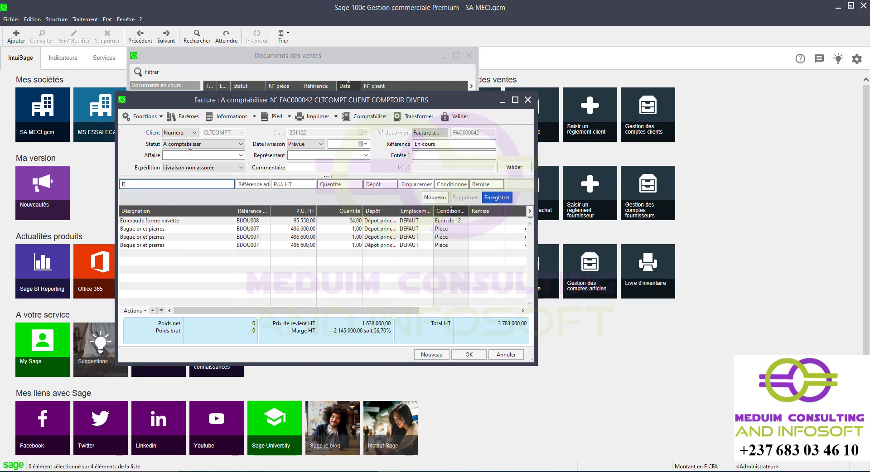
key(Tab)
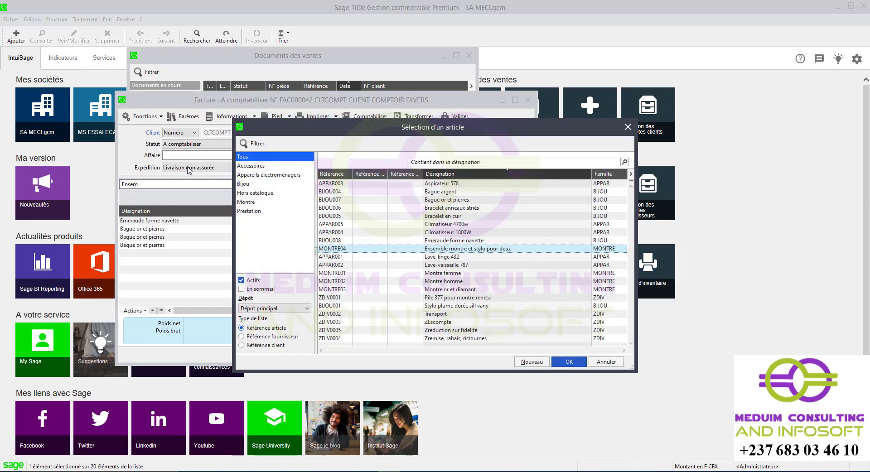
double_click(462, 249)
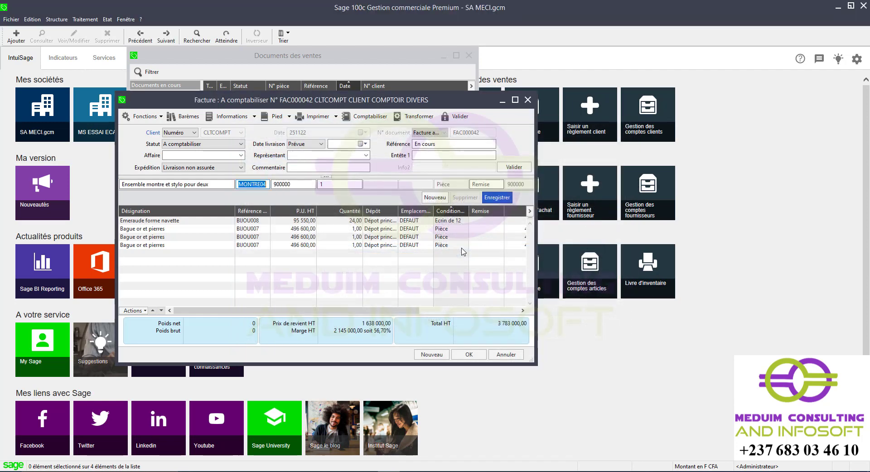
key(Tab)
key(Tab)
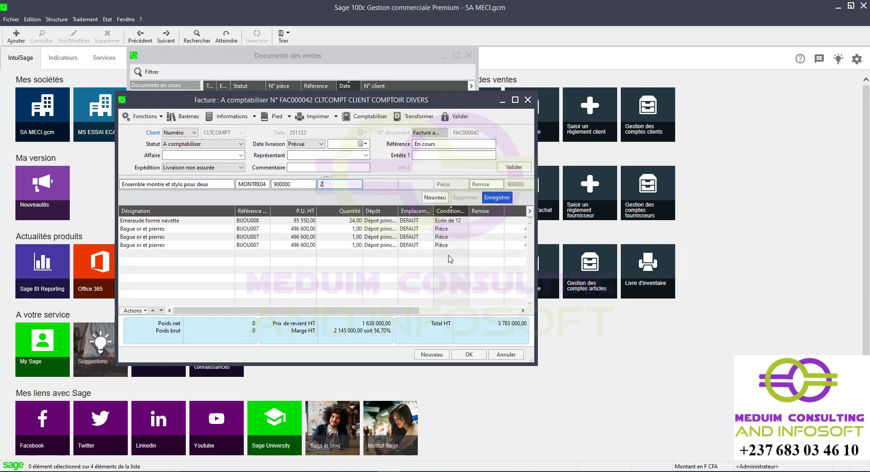
key(Tab)
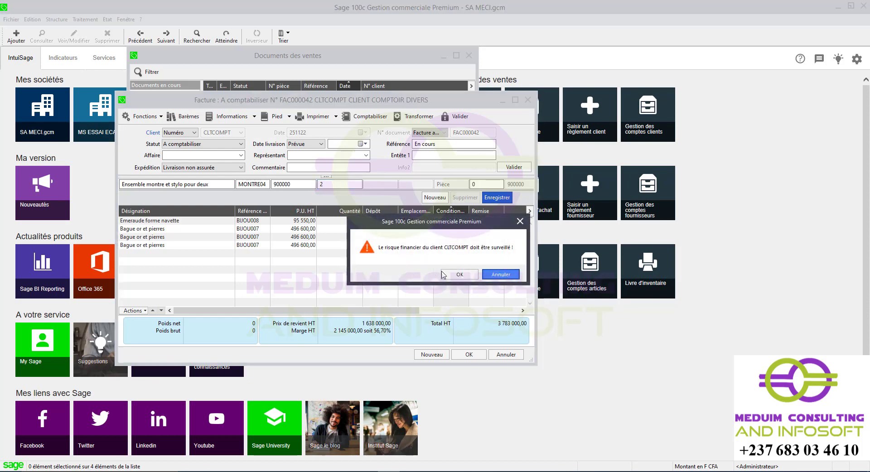
click(467, 276)
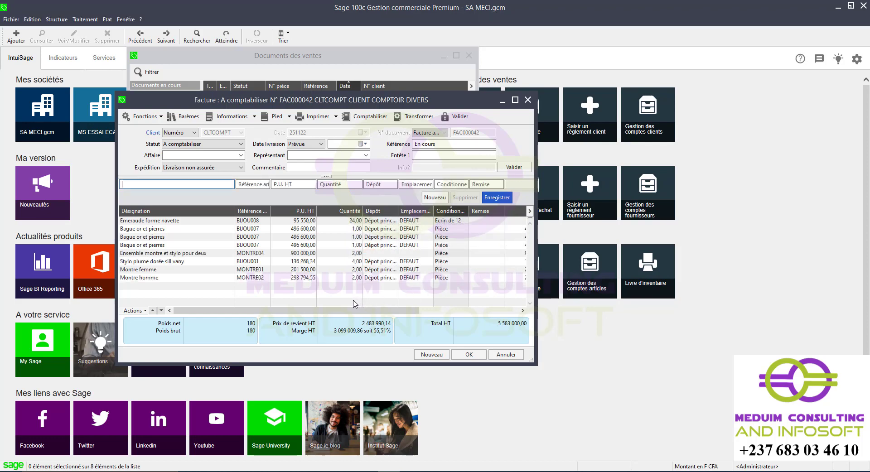
- Select the Ensemble montre et stylo pour deux line to review it, and validate the invoice
click(261, 253)
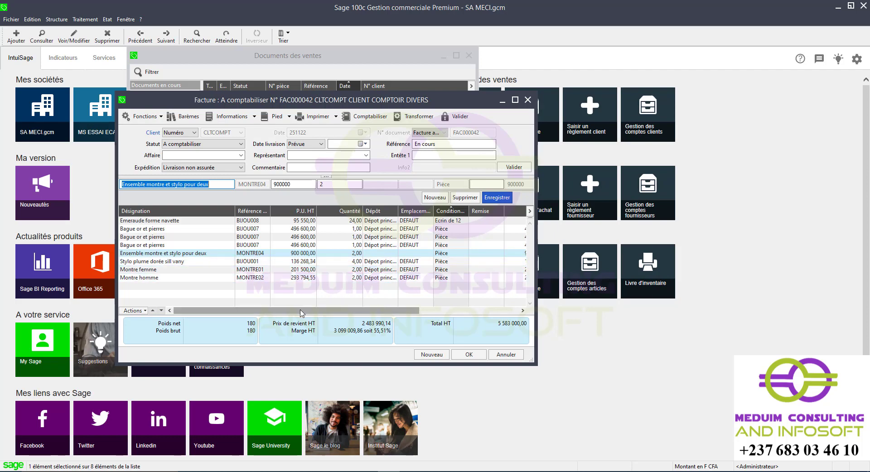
drag(280, 312, 218, 317)
click(476, 351)
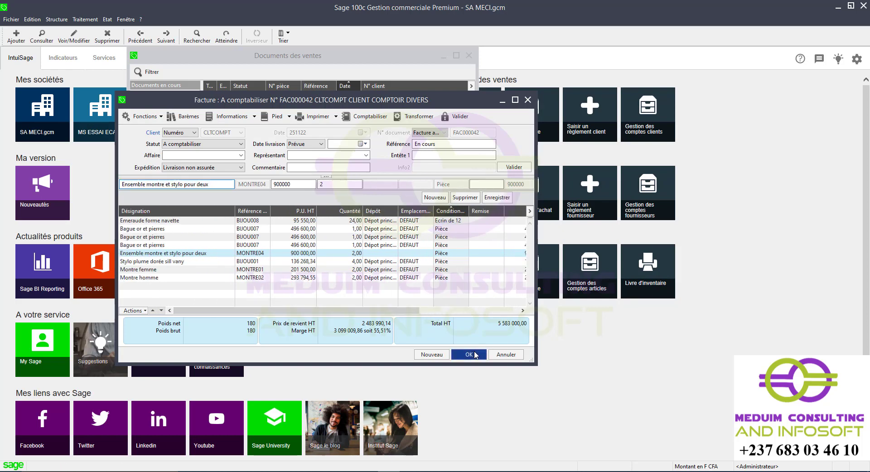